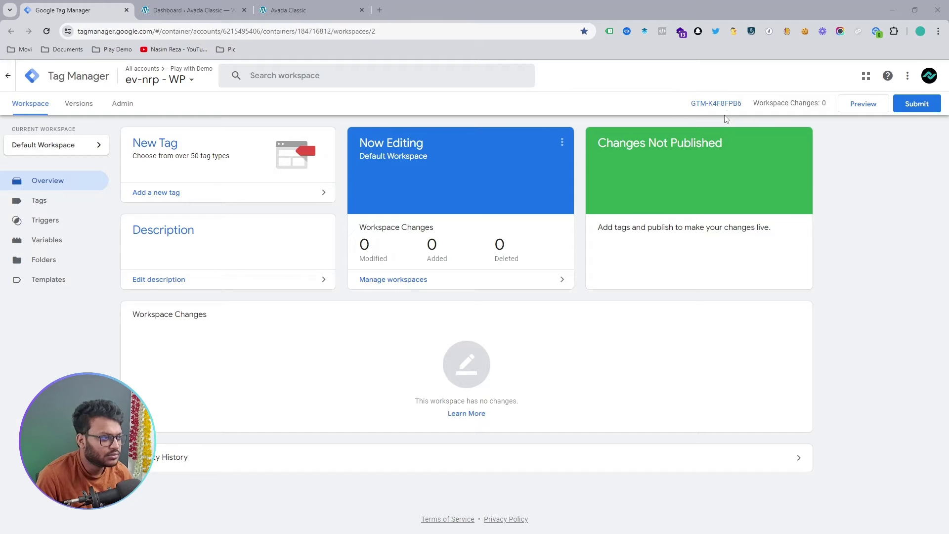
Copy the container's head install snippet and go to the Avada Classic WordPress dashboard
{"action": "left_click", "coordinate": [718, 103]}
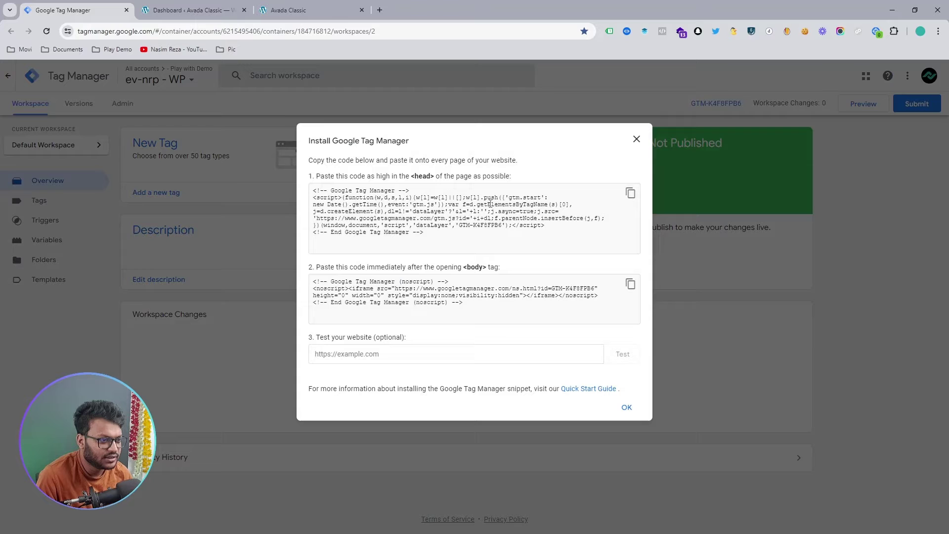
{"action": "left_click", "coordinate": [631, 193]}
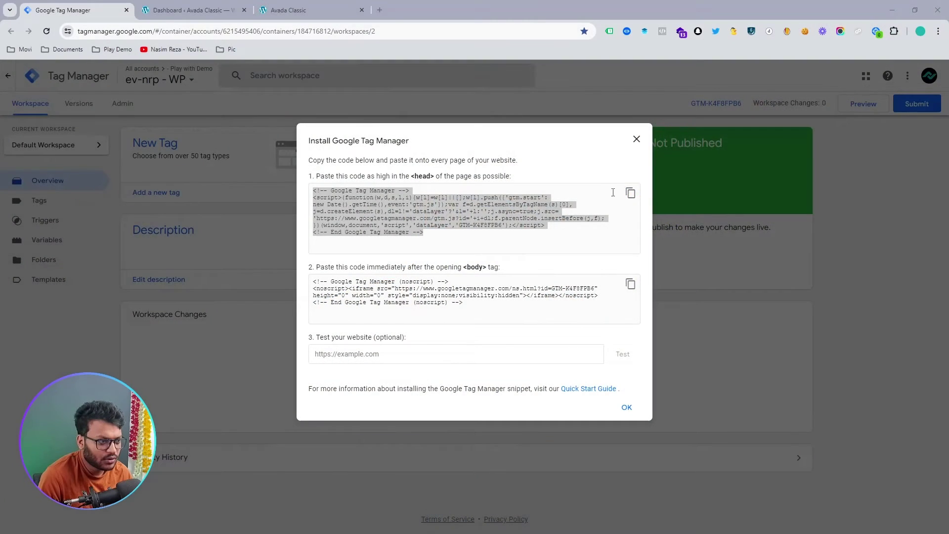
{"action": "left_click", "coordinate": [631, 193]}
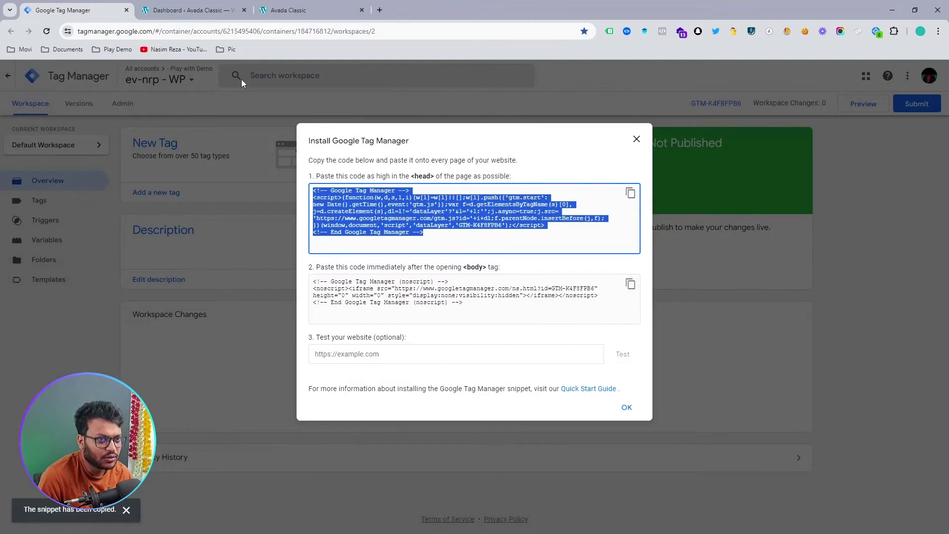
{"action": "left_click", "coordinate": [188, 10]}
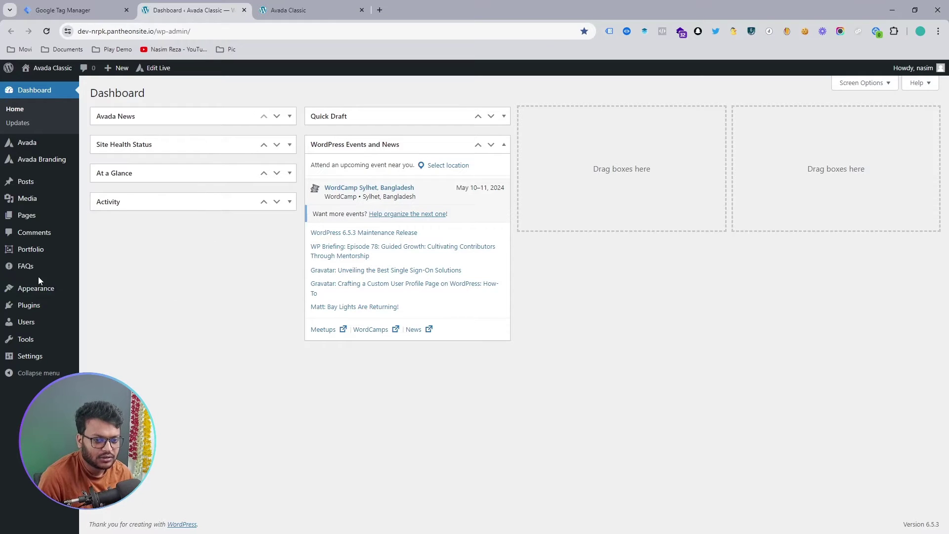
Open the Avada header.php in the Theme File Editor and add a blank line after <head>
{"action": "mouse_move", "coordinate": [35, 288]}
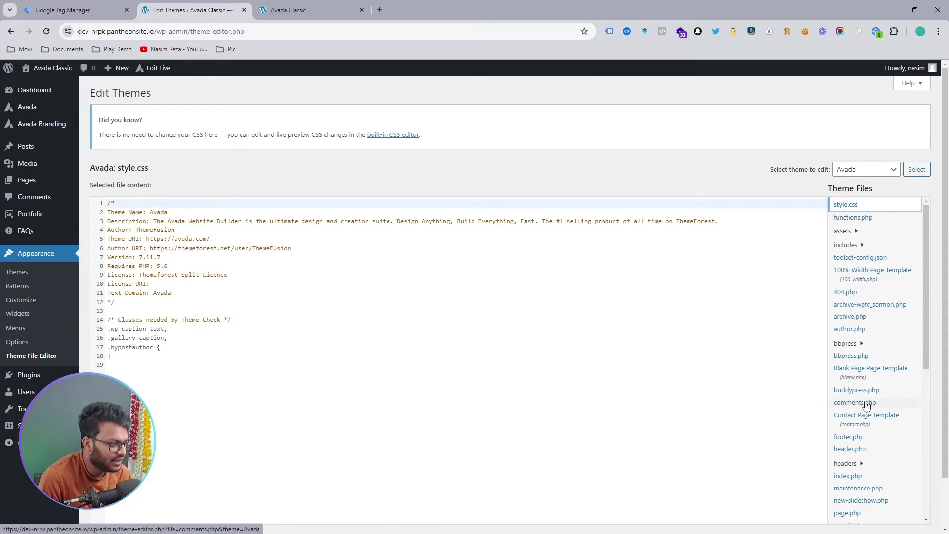
{"action": "left_click", "coordinate": [855, 451]}
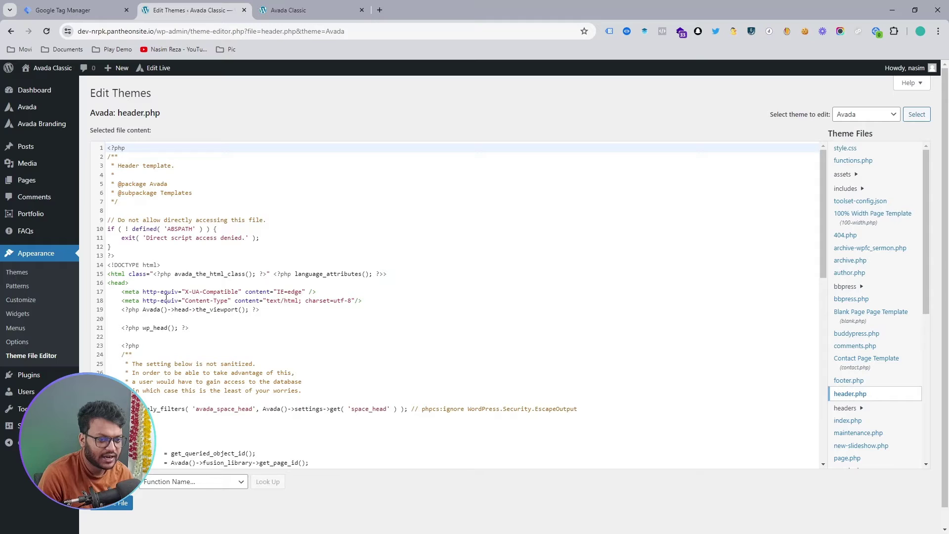
{"action": "left_click", "coordinate": [135, 283]}
{"action": "key", "text": "Return"}
{"action": "key", "text": "Return"}
{"action": "key", "text": "Return"}
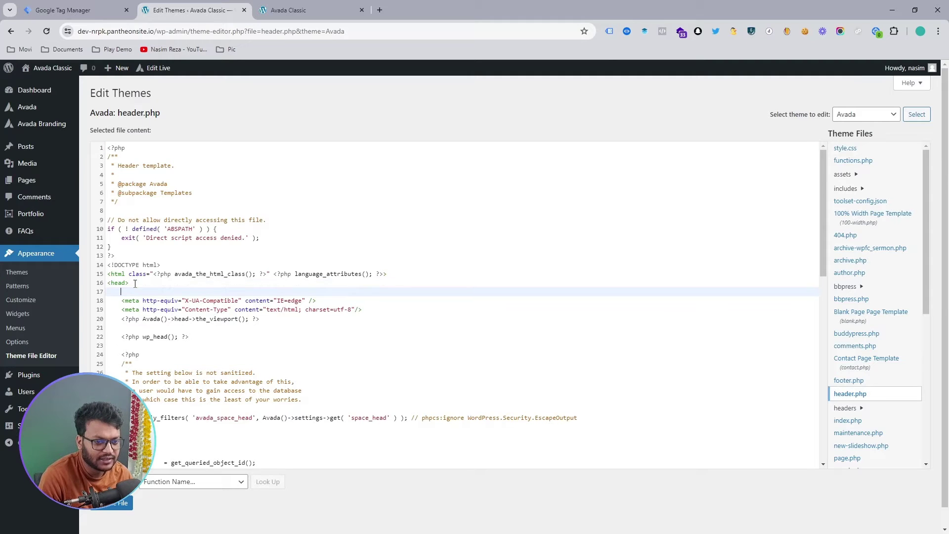
{"action": "left_click", "coordinate": [130, 297]}
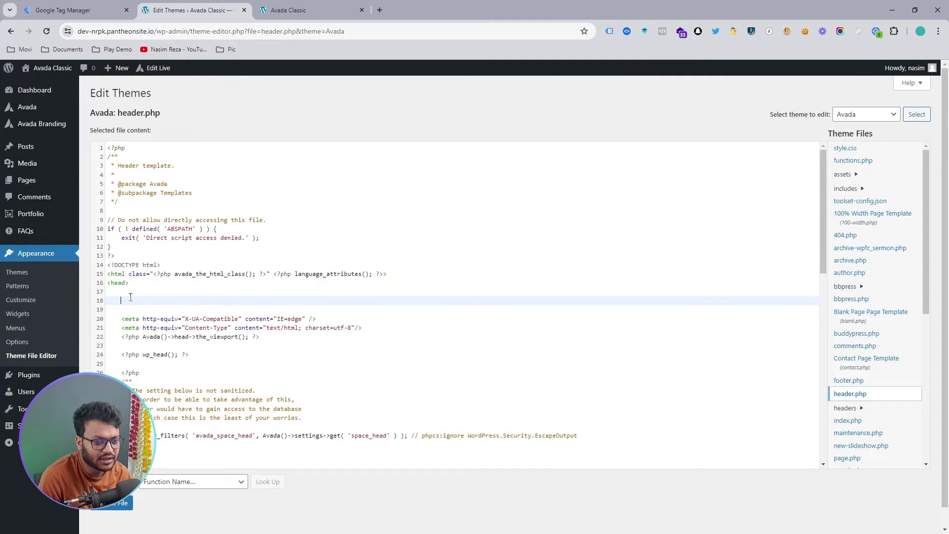
Paste the freshly copied GTM head snippet below <head> in header.php and save the file
{"action": "left_click", "coordinate": [74, 10]}
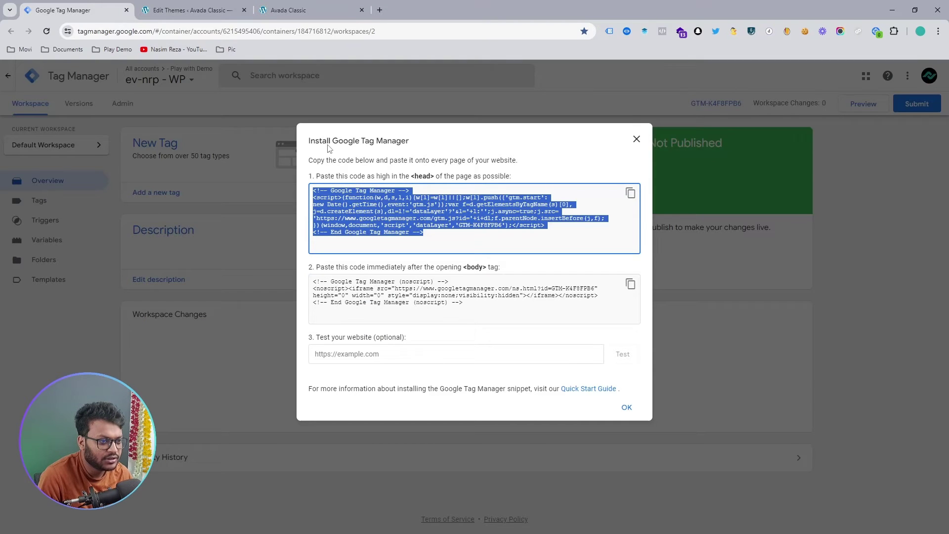
{"action": "left_click_drag", "start_coordinate": [315, 177], "coordinate": [440, 177]}
{"action": "left_click", "coordinate": [416, 177]}
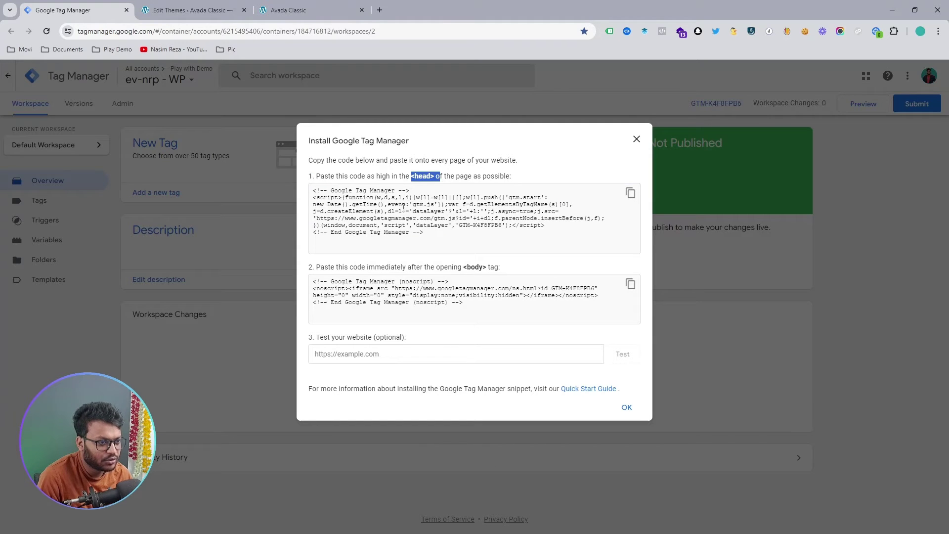
{"action": "left_click", "coordinate": [631, 194]}
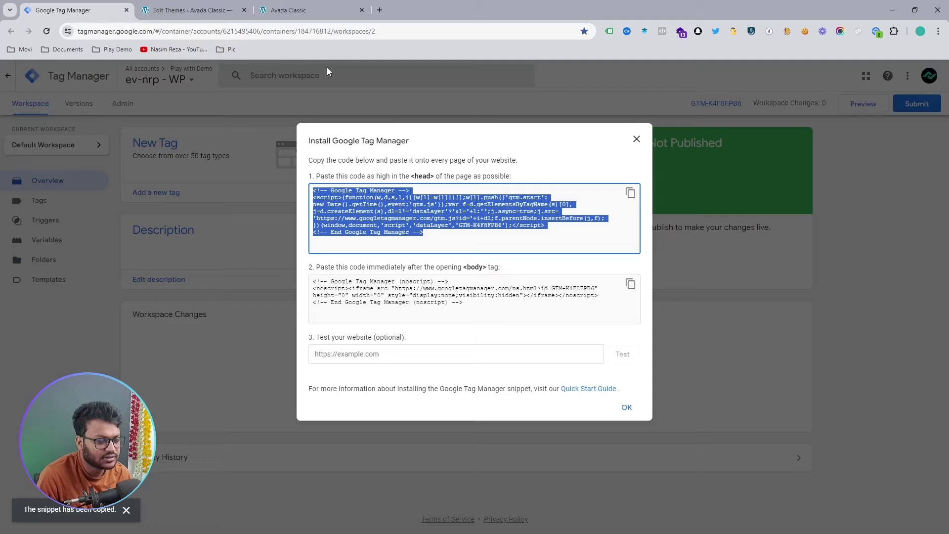
{"action": "left_click", "coordinate": [208, 6]}
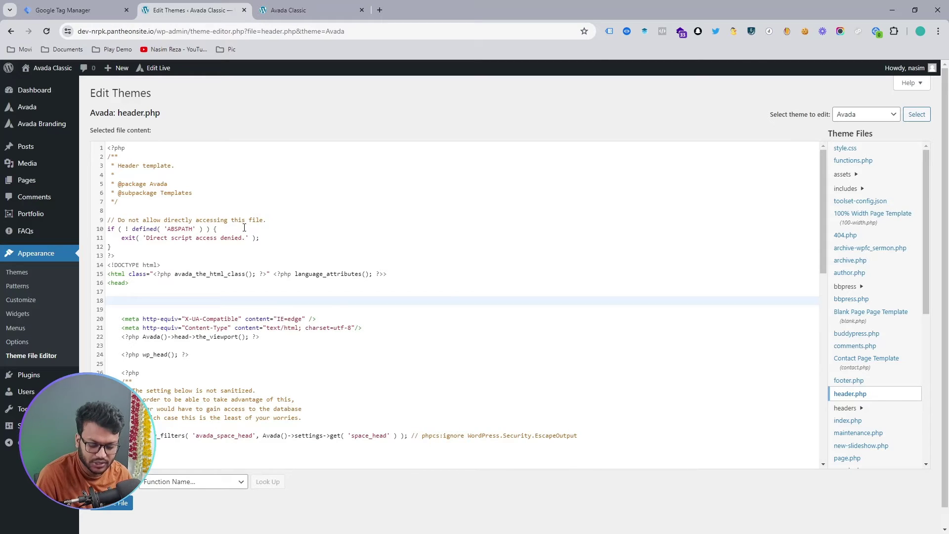
{"action": "key", "text": "ctrl+v"}
{"action": "left_click", "coordinate": [123, 503]}
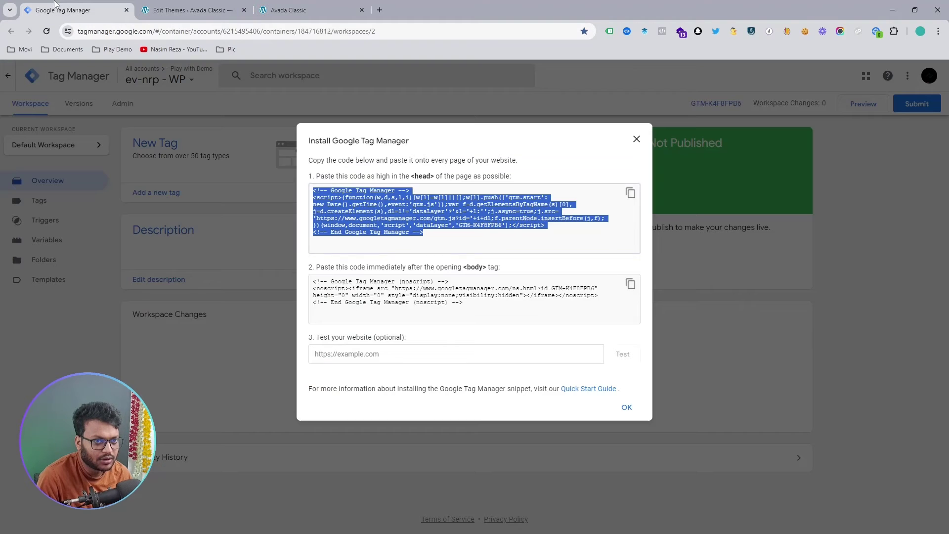
{"action": "left_click", "coordinate": [99, 8]}
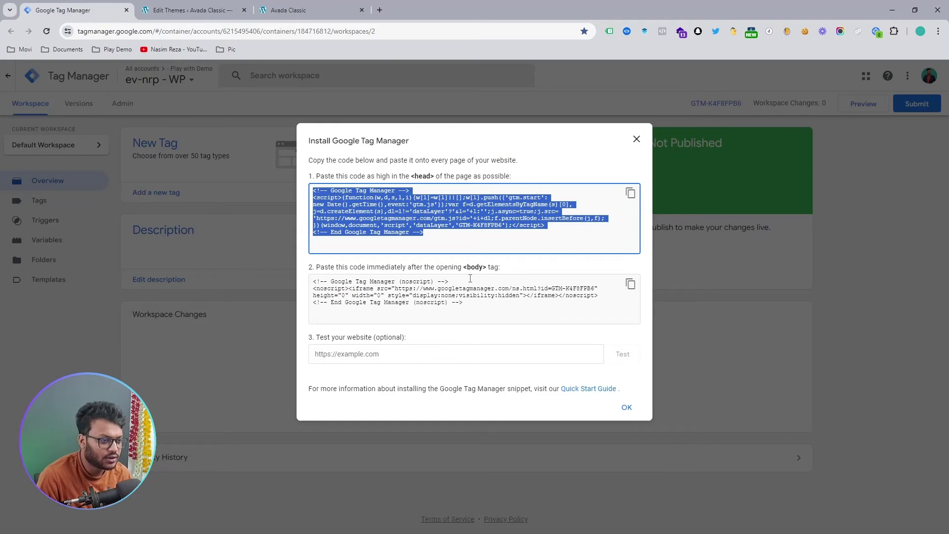
Review the head and <body> placement instructions in the GTM install dialog
{"action": "left_click_drag", "start_coordinate": [464, 267], "coordinate": [480, 270]}
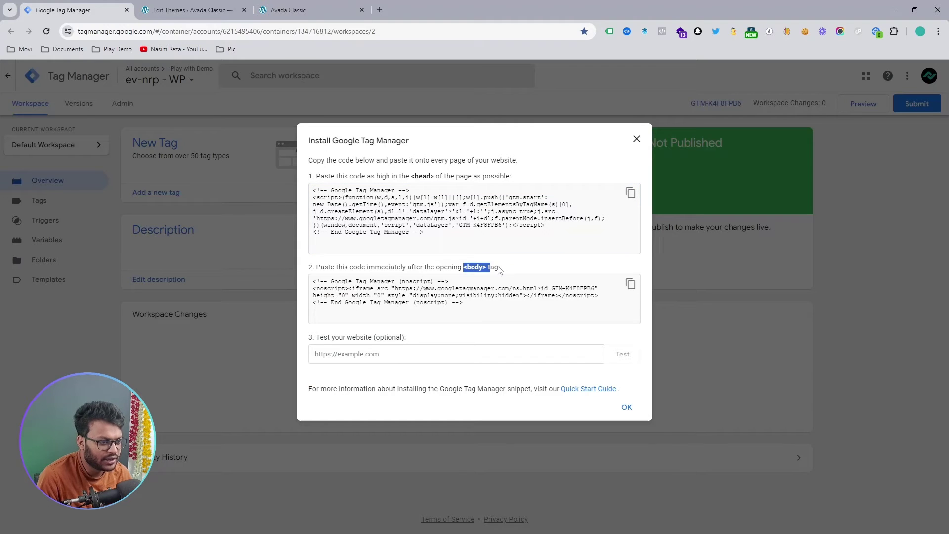
{"action": "left_click_drag", "start_coordinate": [427, 218], "coordinate": [325, 190]}
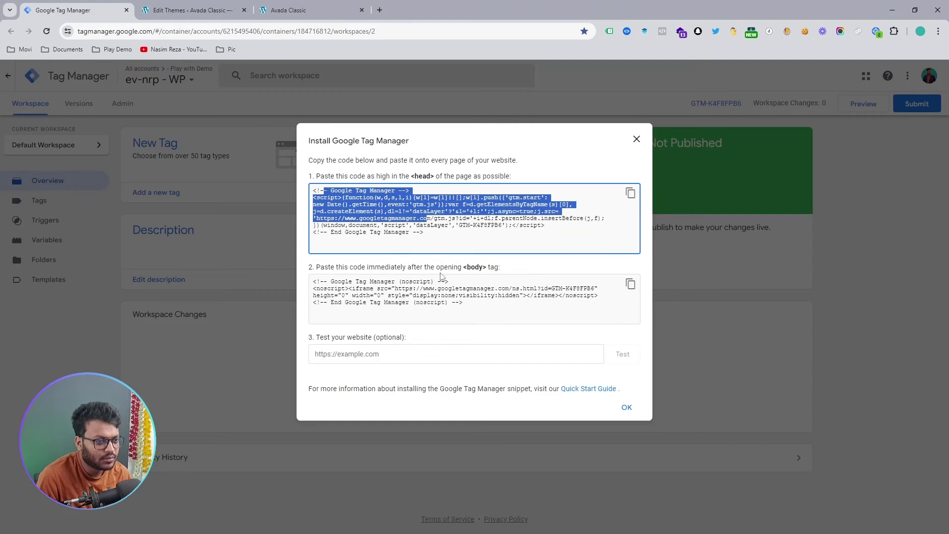
{"action": "left_click", "coordinate": [324, 190]}
Copy the live site's web address from its homepage and close the install instructions
{"action": "left_click", "coordinate": [185, 10]}
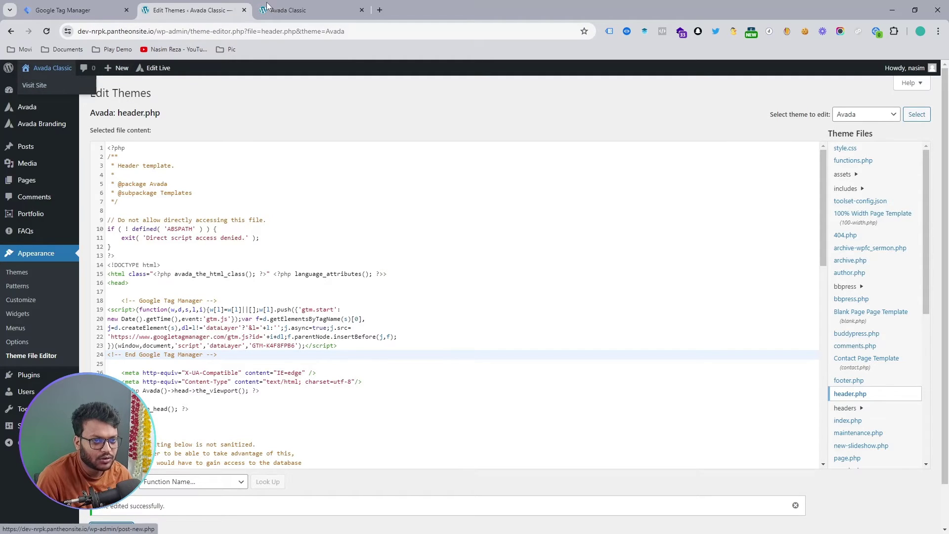
{"action": "left_click", "coordinate": [361, 5]}
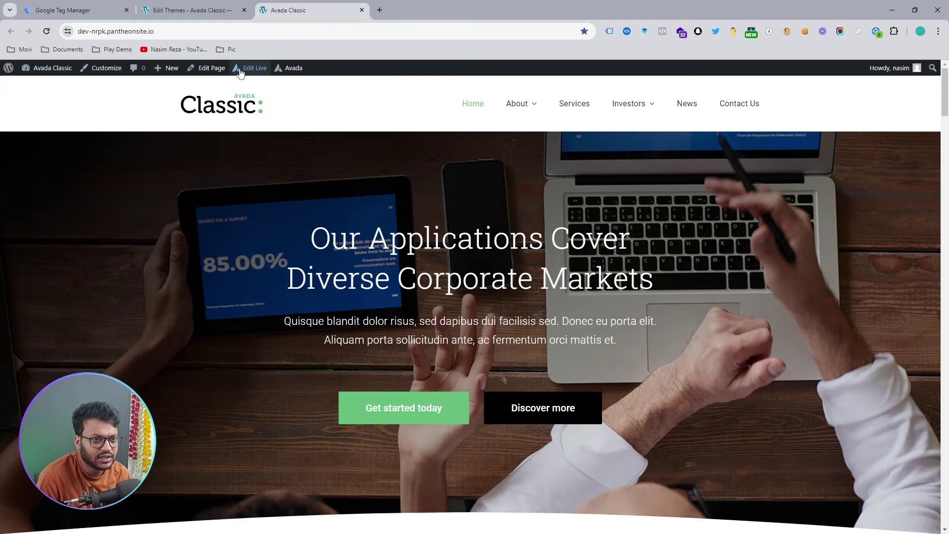
{"action": "left_click", "coordinate": [205, 27]}
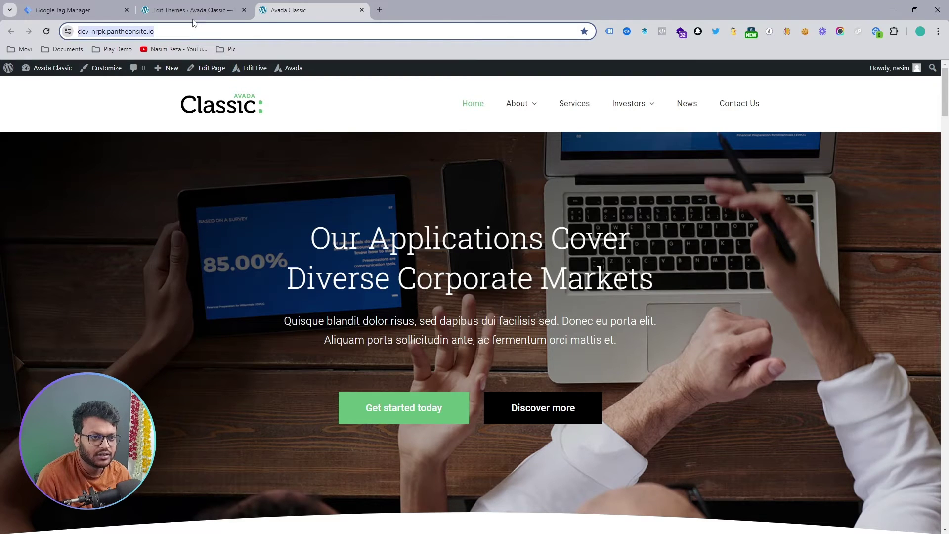
{"action": "left_click", "coordinate": [74, 10]}
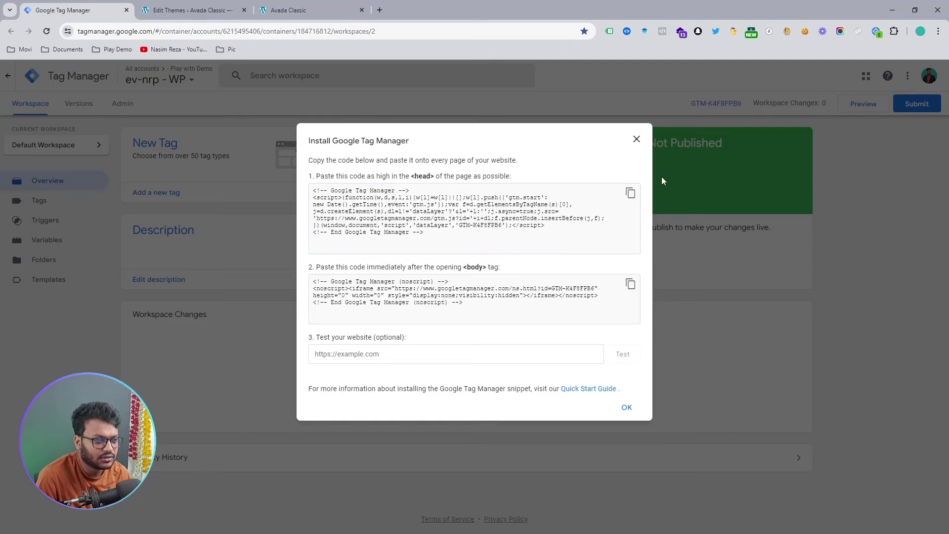
{"action": "left_click", "coordinate": [637, 139]}
{"action": "left_click", "coordinate": [860, 104]}
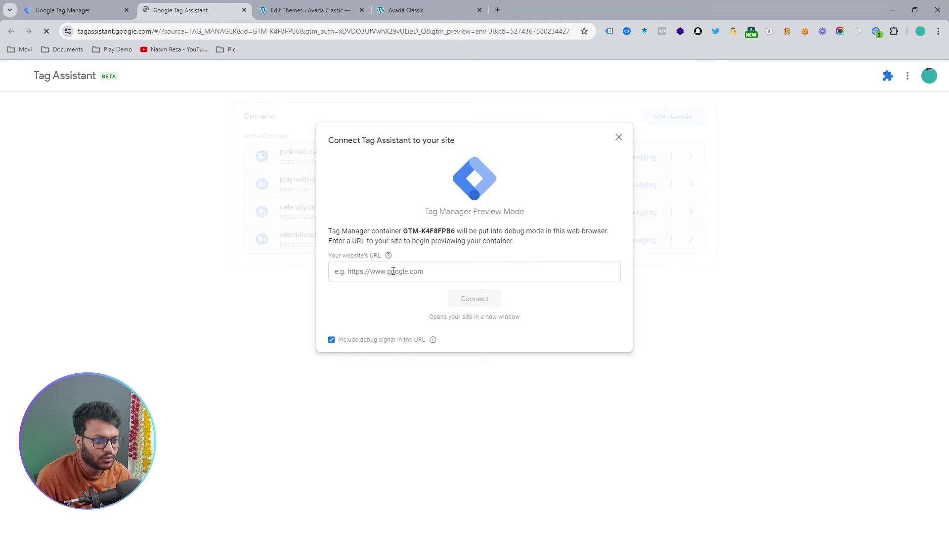
{"action": "left_click", "coordinate": [393, 271]}
{"action": "key", "text": "ctrl+v"}
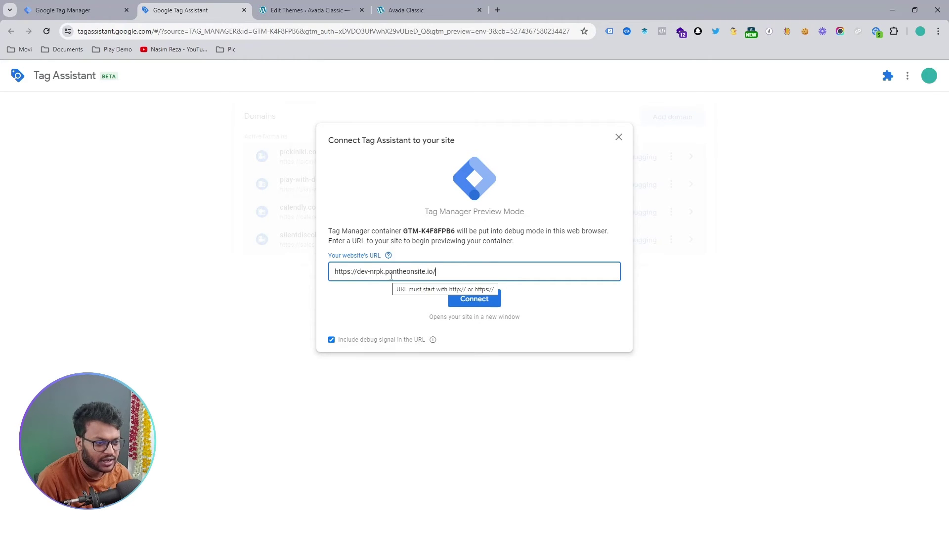
{"action": "left_click_drag", "start_coordinate": [386, 272], "coordinate": [435, 274]}
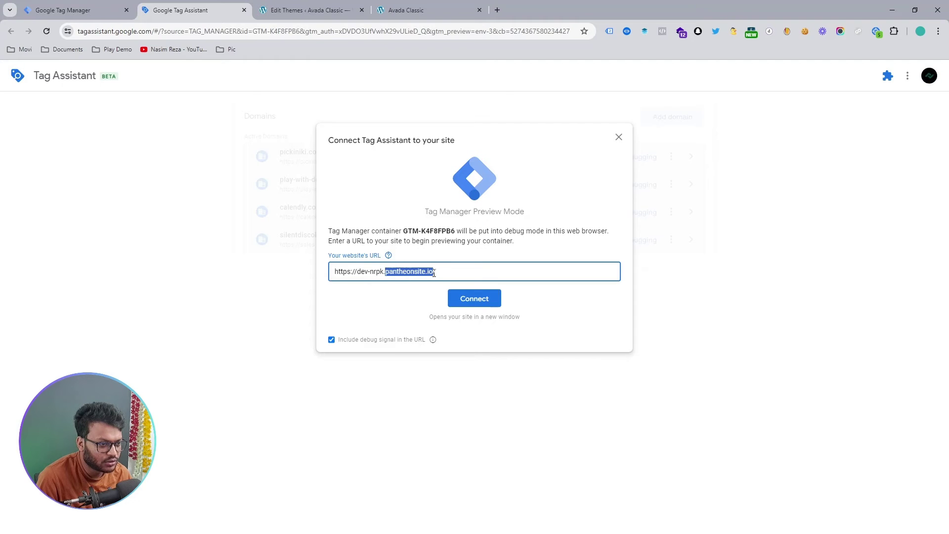
{"action": "left_click", "coordinate": [368, 280]}
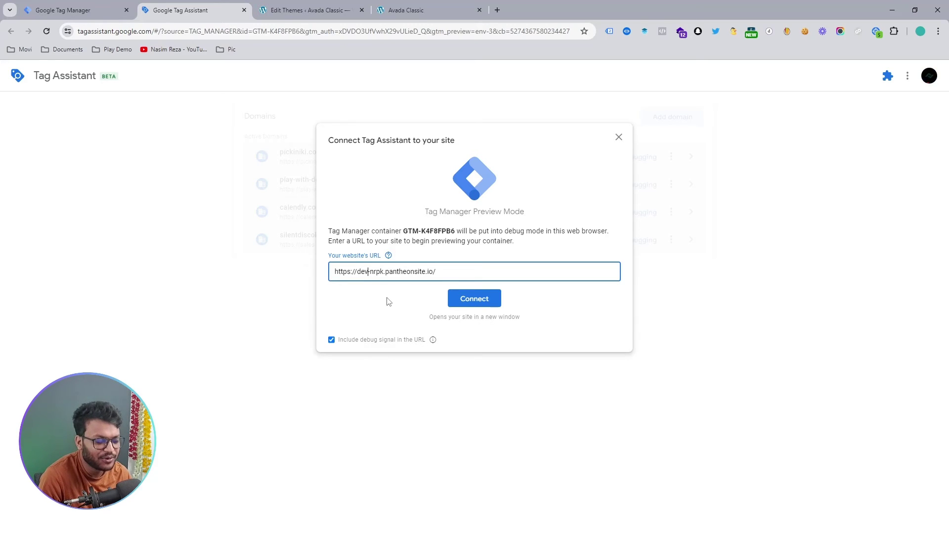
{"action": "left_click", "coordinate": [474, 302]}
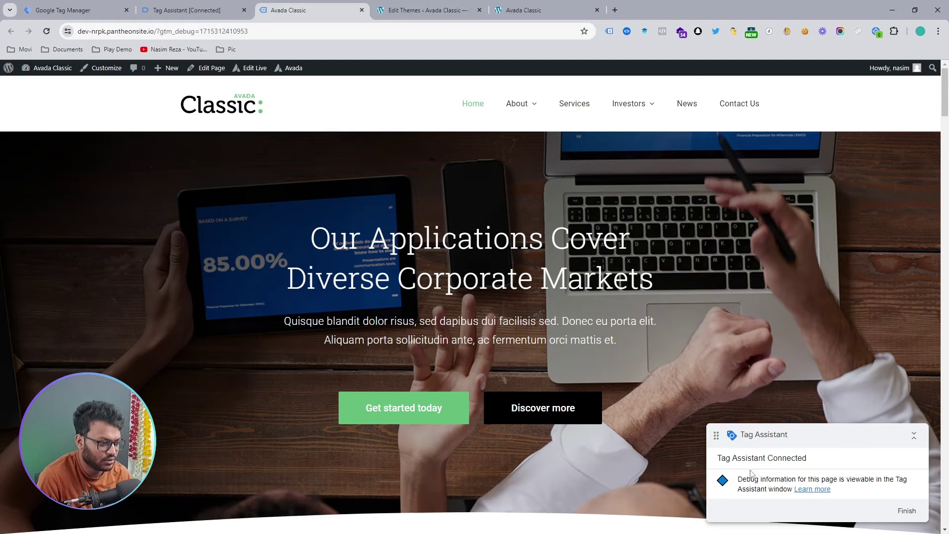
Acknowledge the Tag Assistant connection, confirm tag GTM-K4F8FPB6 in the summary, then return to the site
{"action": "left_click", "coordinate": [230, 6]}
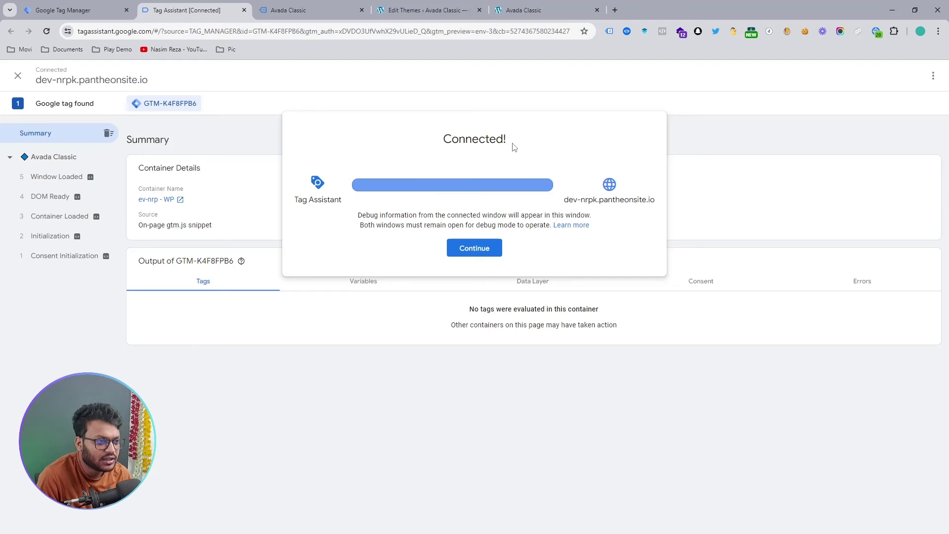
{"action": "left_click", "coordinate": [470, 249]}
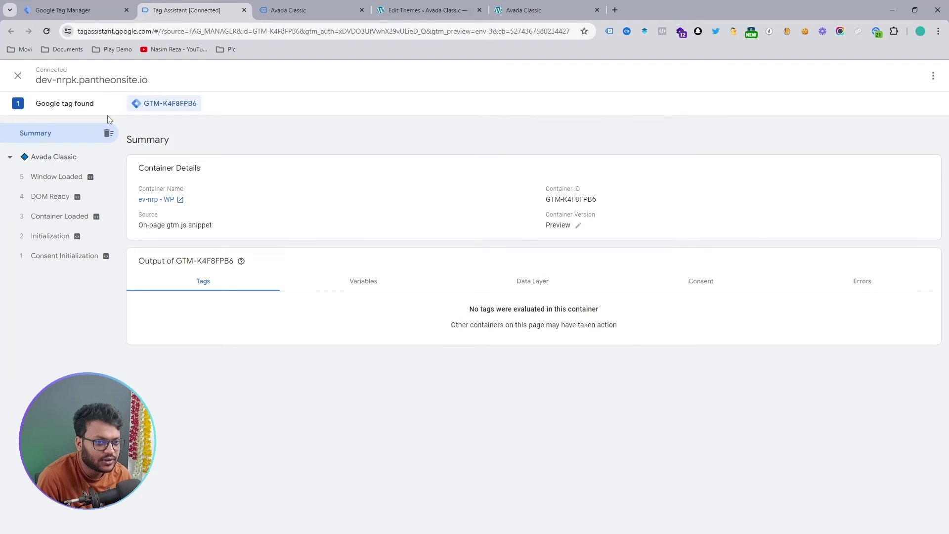
{"action": "mouse_move", "coordinate": [77, 196]}
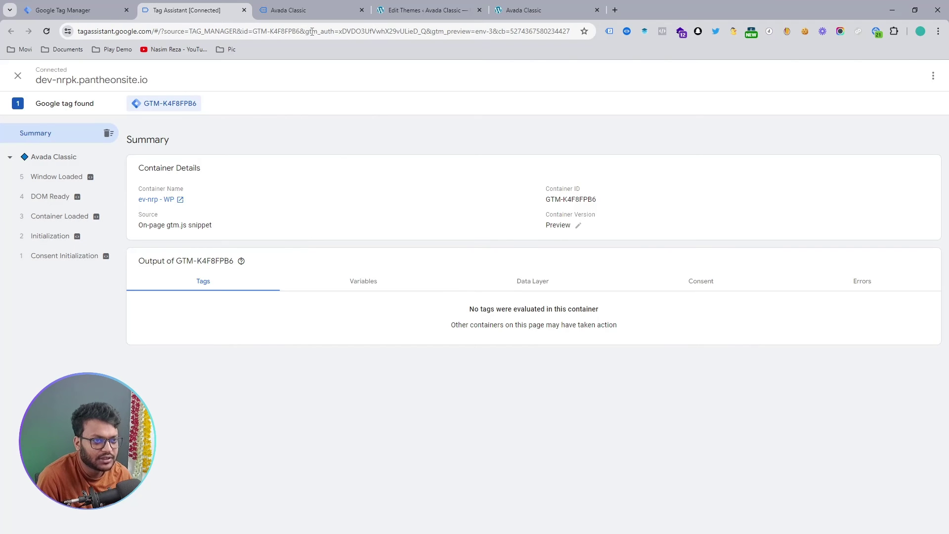
{"action": "key", "text": "ctrl+Tab"}
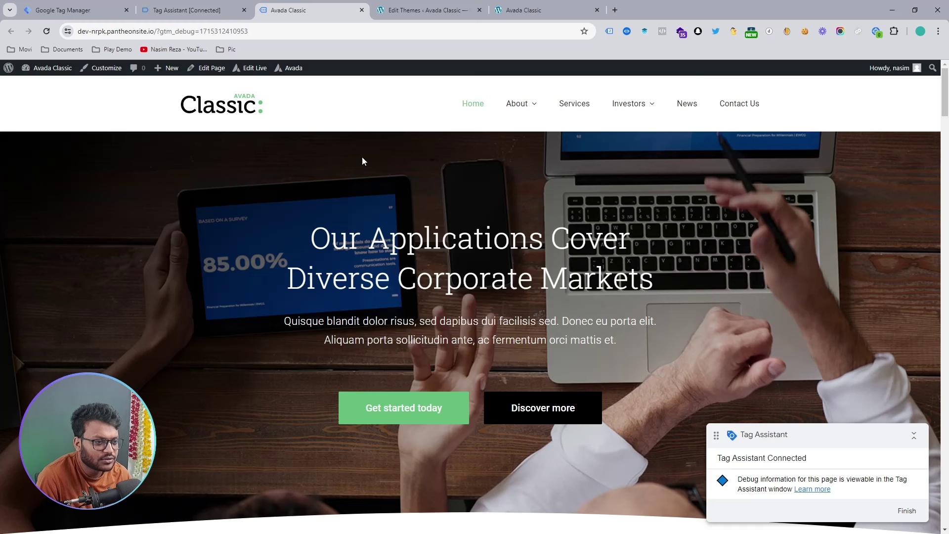
View the homepage source and check the GTM-K4F8FPB6 snippet sits right after <head>
{"action": "right_click", "coordinate": [362, 159]}
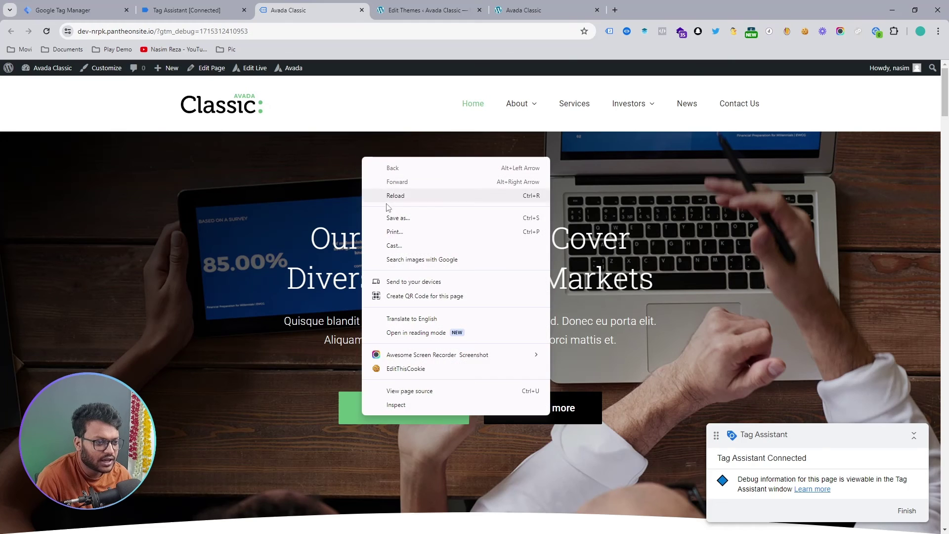
{"action": "left_click", "coordinate": [429, 391]}
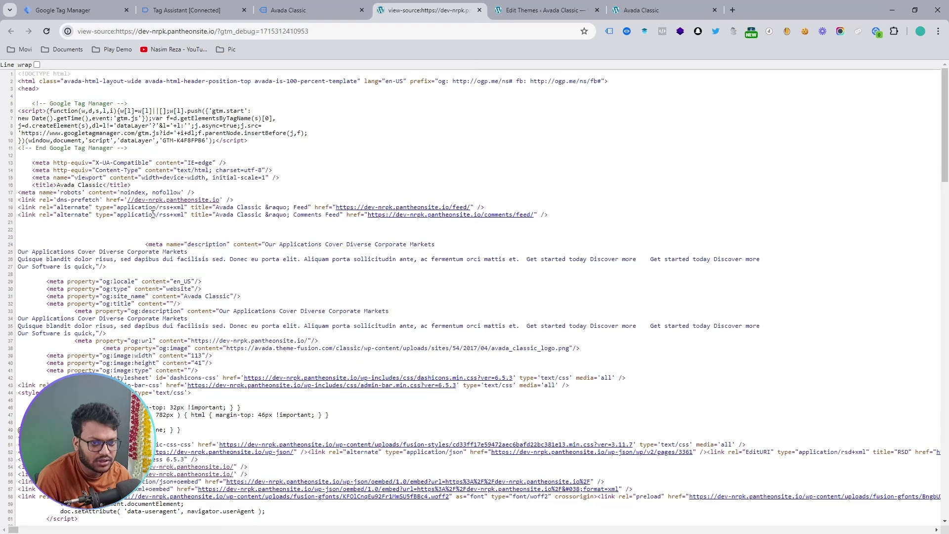
{"action": "left_click_drag", "start_coordinate": [142, 151], "coordinate": [192, 141]}
{"action": "left_click", "coordinate": [75, 122]}
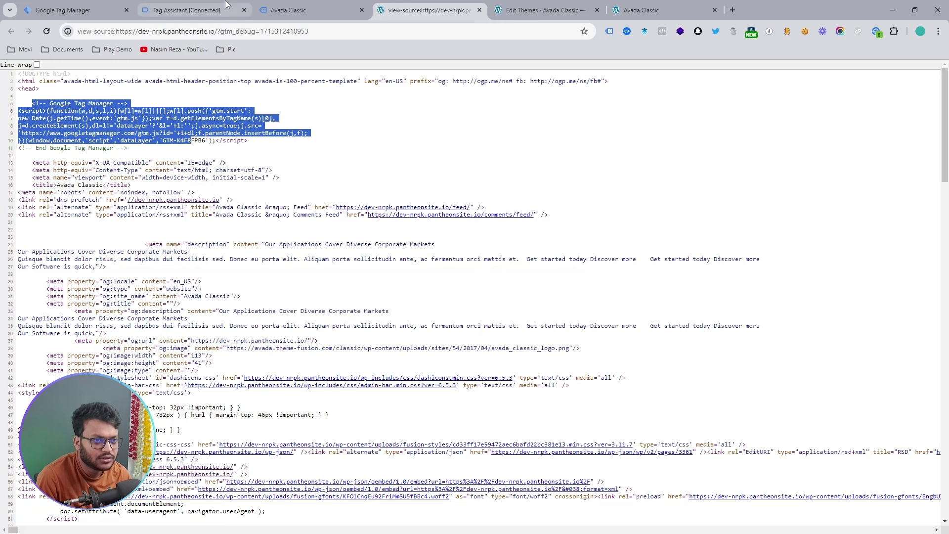
Return to the Tag Manager workspace and open the ev-nrp - WP container's Tags list
{"action": "left_click", "coordinate": [131, 7]}
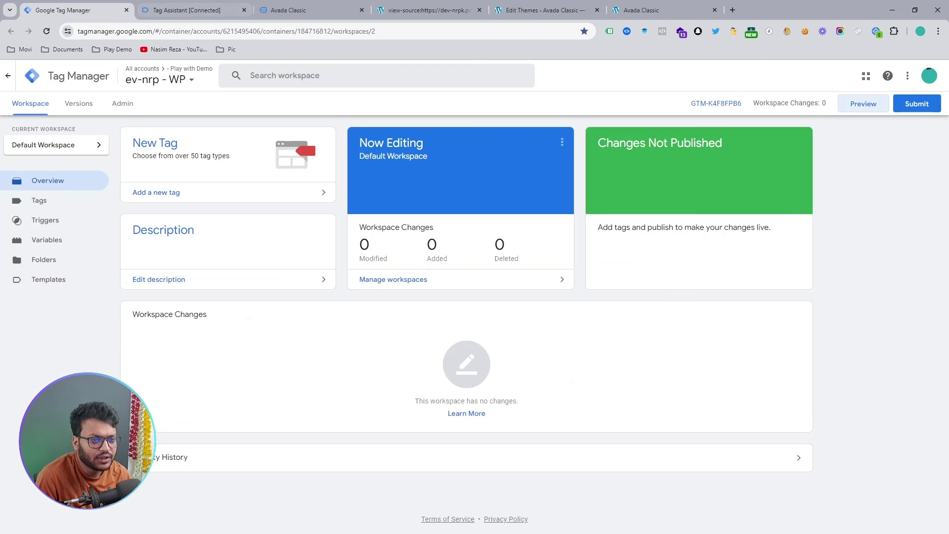
{"action": "left_click", "coordinate": [61, 201]}
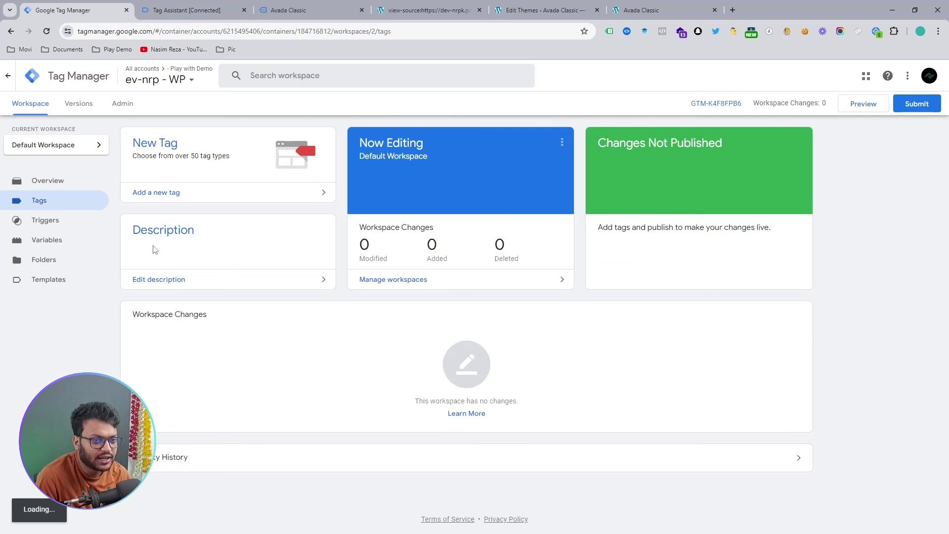